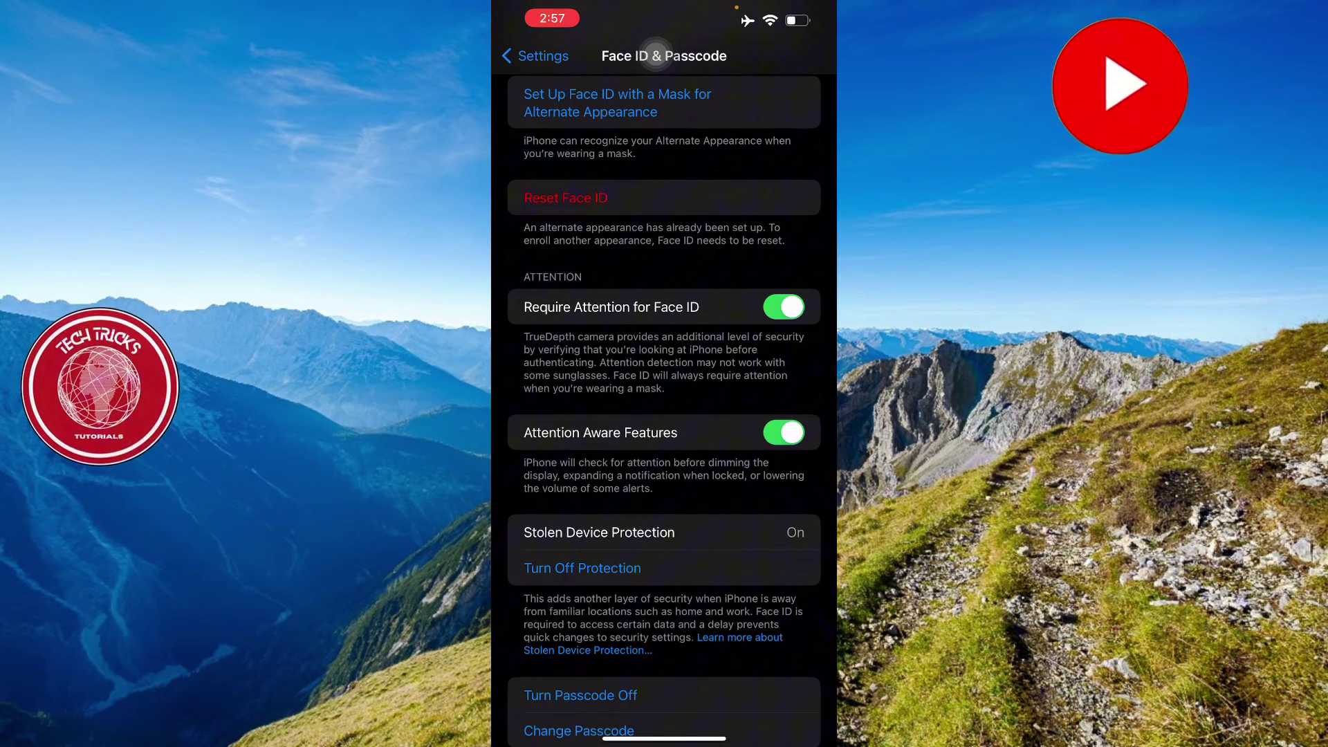
- Toggle Attention Aware Features off and go back to the main Settings list
left_click(784, 433)
scroll(664, 364, "up", 2)
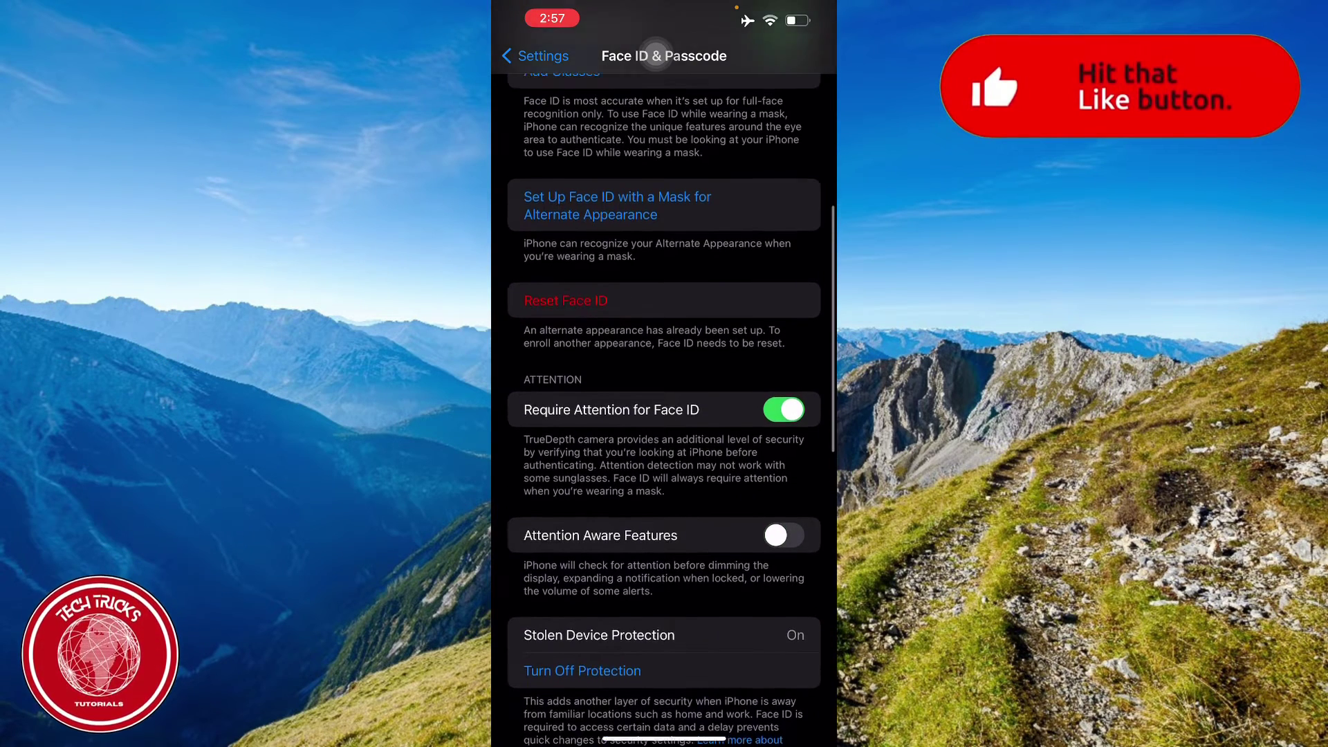
left_click(534, 55)
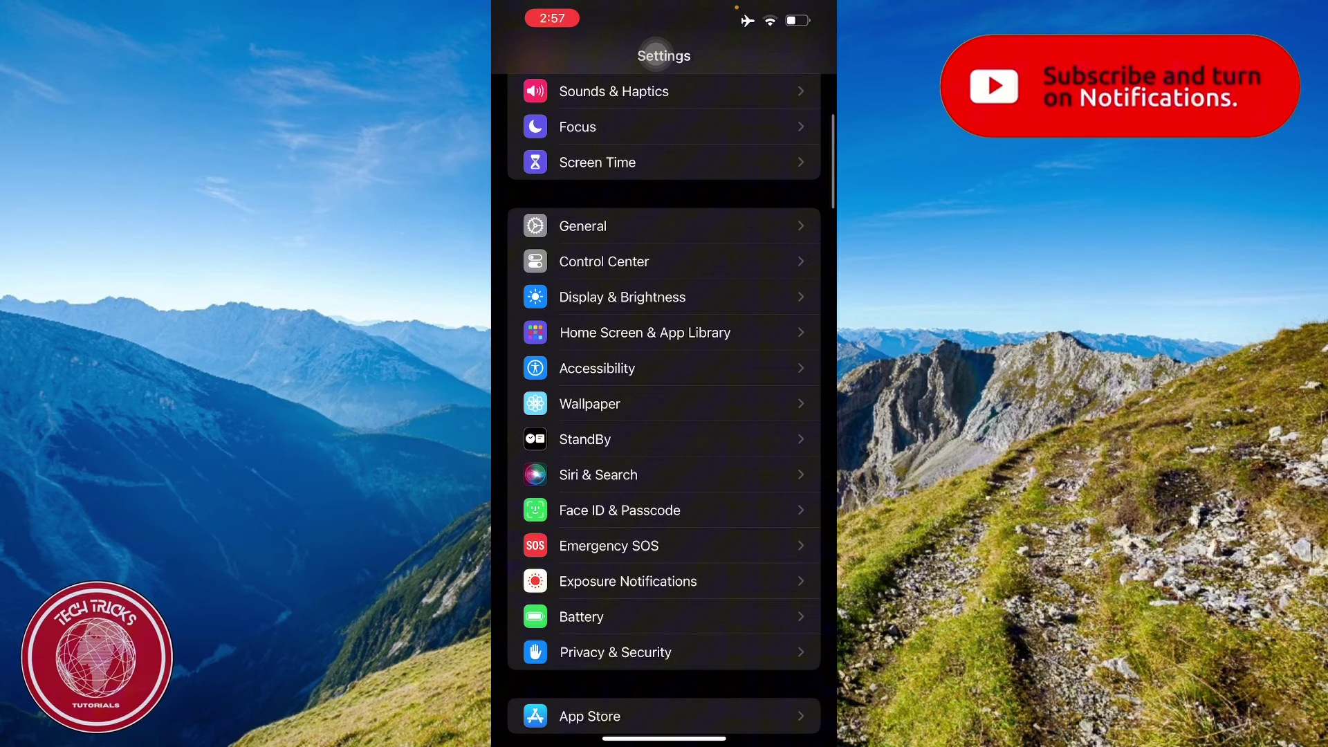